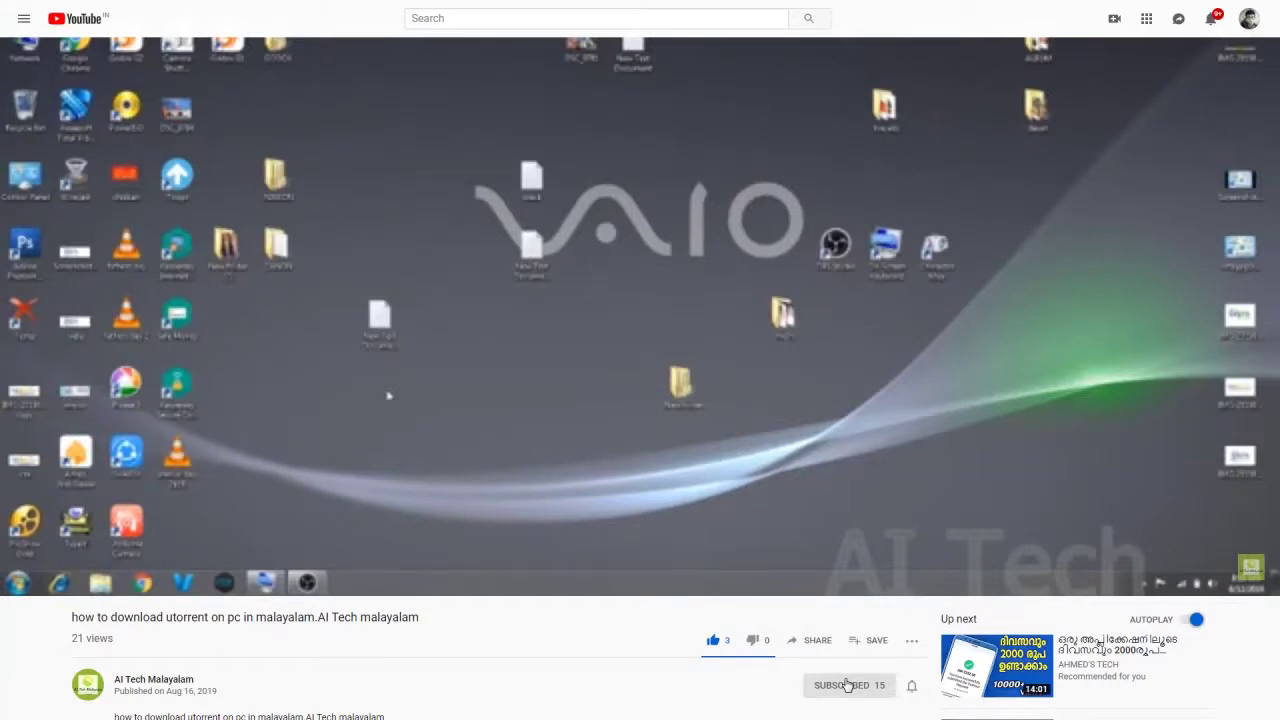
Step: Enable notifications for the tutorial's YouTube channel using the bell beside SUBSCRIBED
left_click(911, 694)
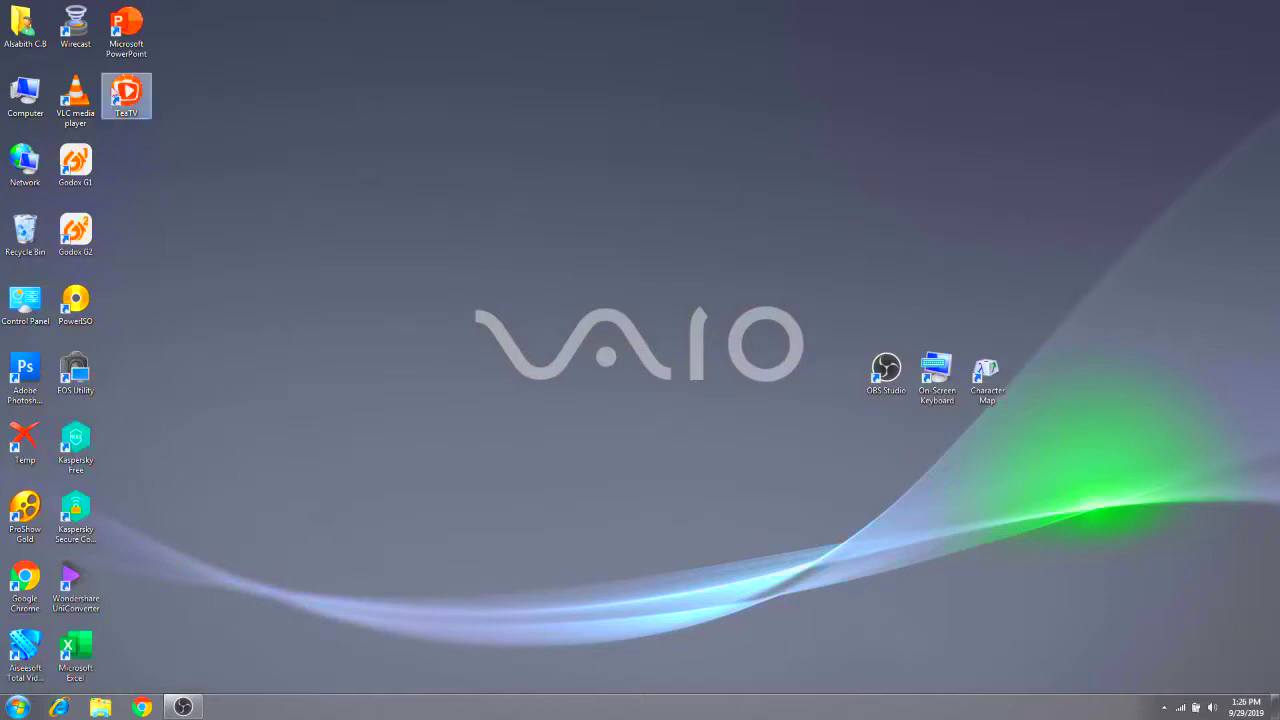
Step: Clear the desktop icon selection and bring up Chrome with a blank New Tab
left_click(84, 97)
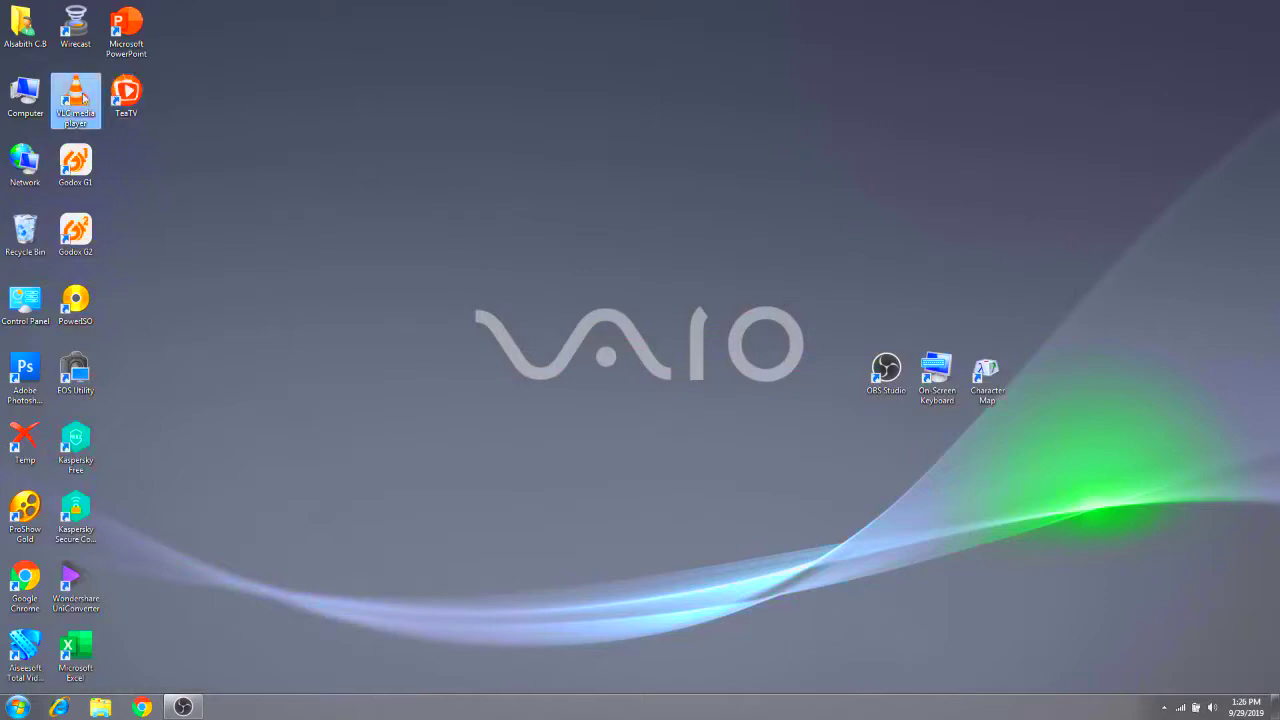
left_click(240, 208)
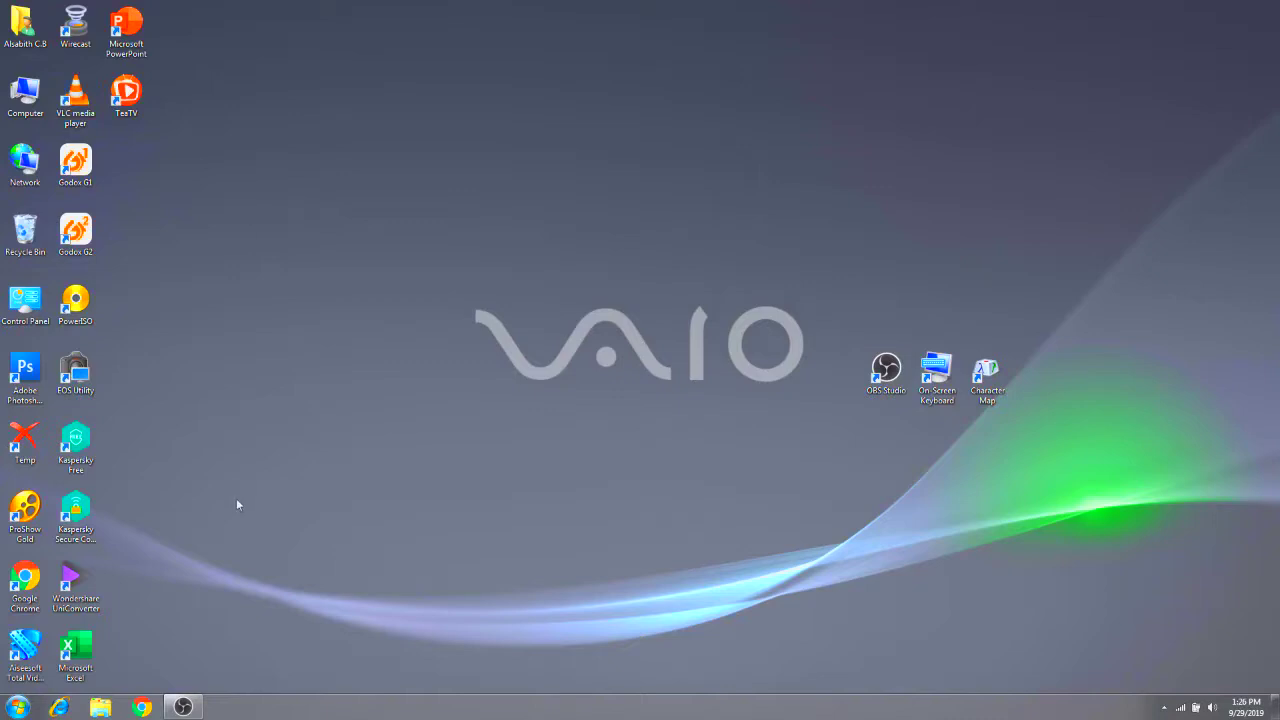
left_click(329, 30)
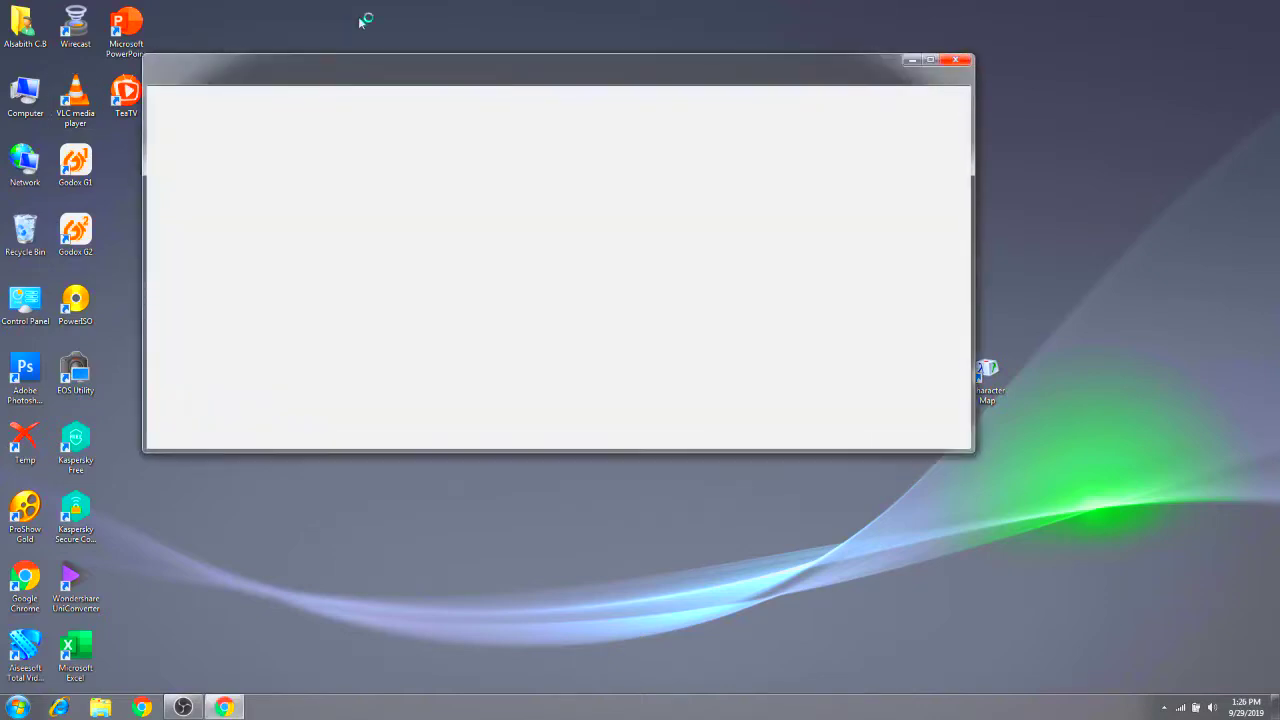
Step: Maximize Chrome and search Google for 'vlc media player' from the address bar
left_click(932, 60)
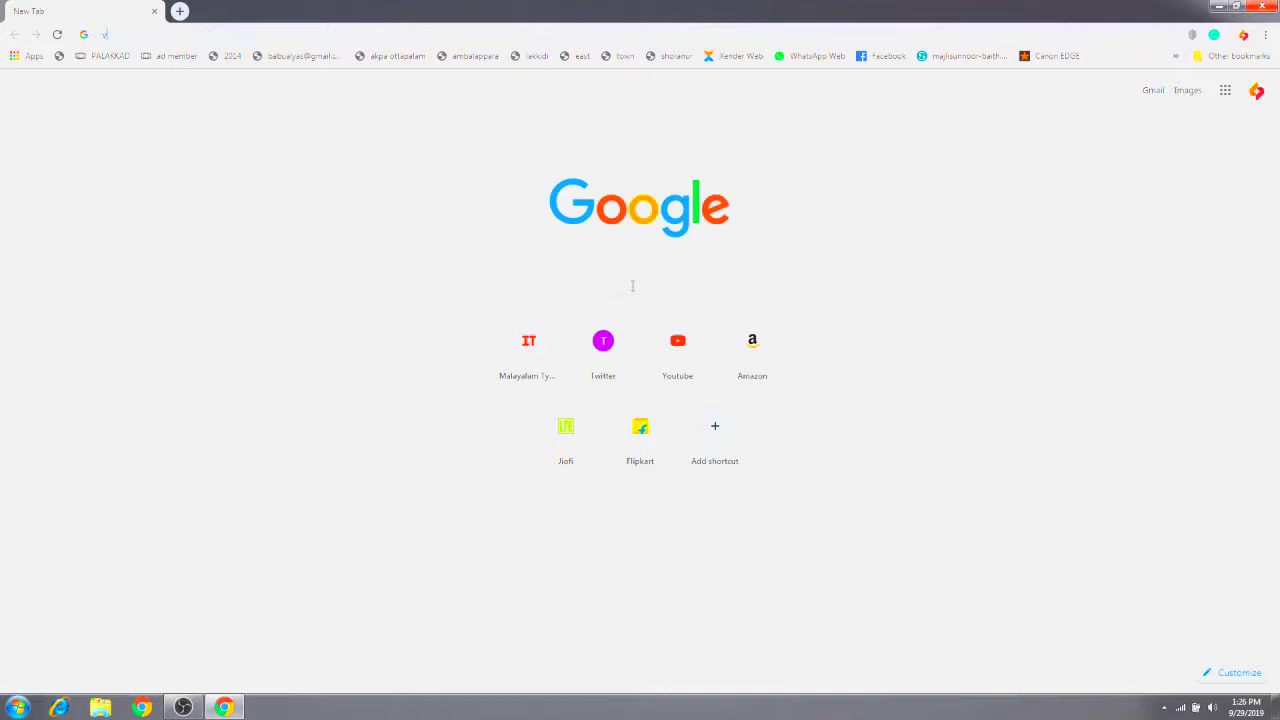
type("vlc")
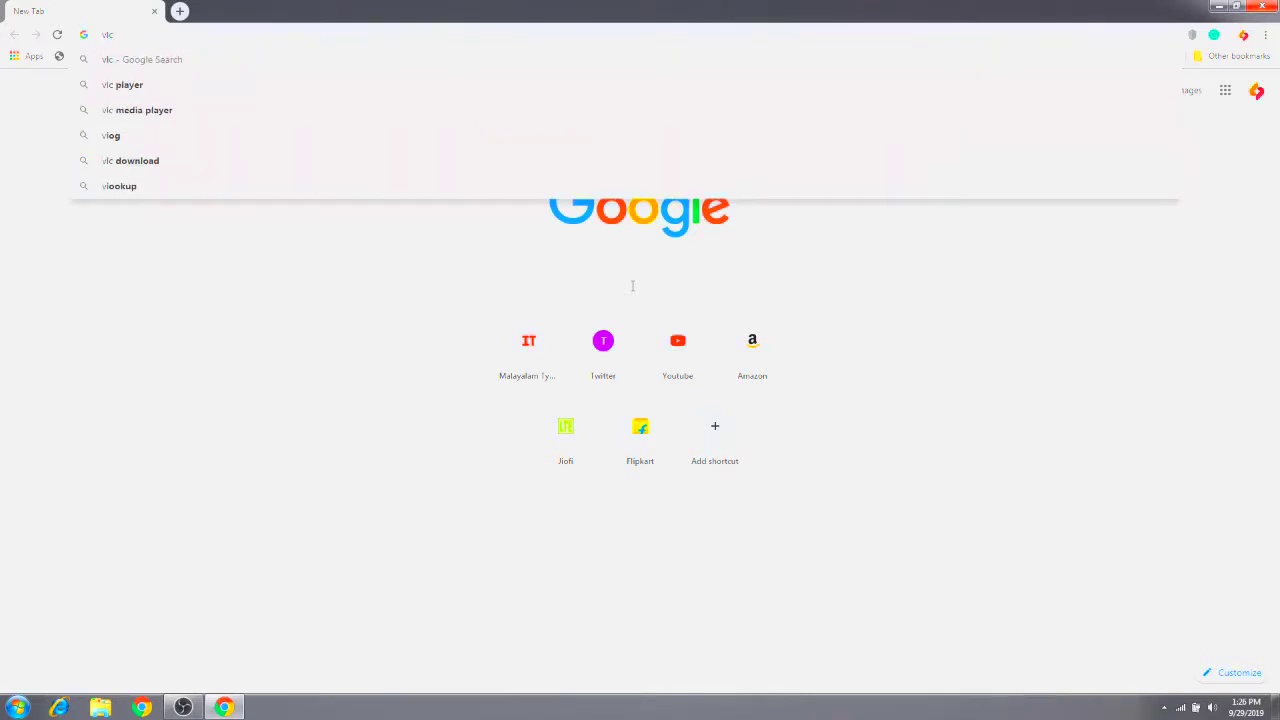
left_click(229, 109)
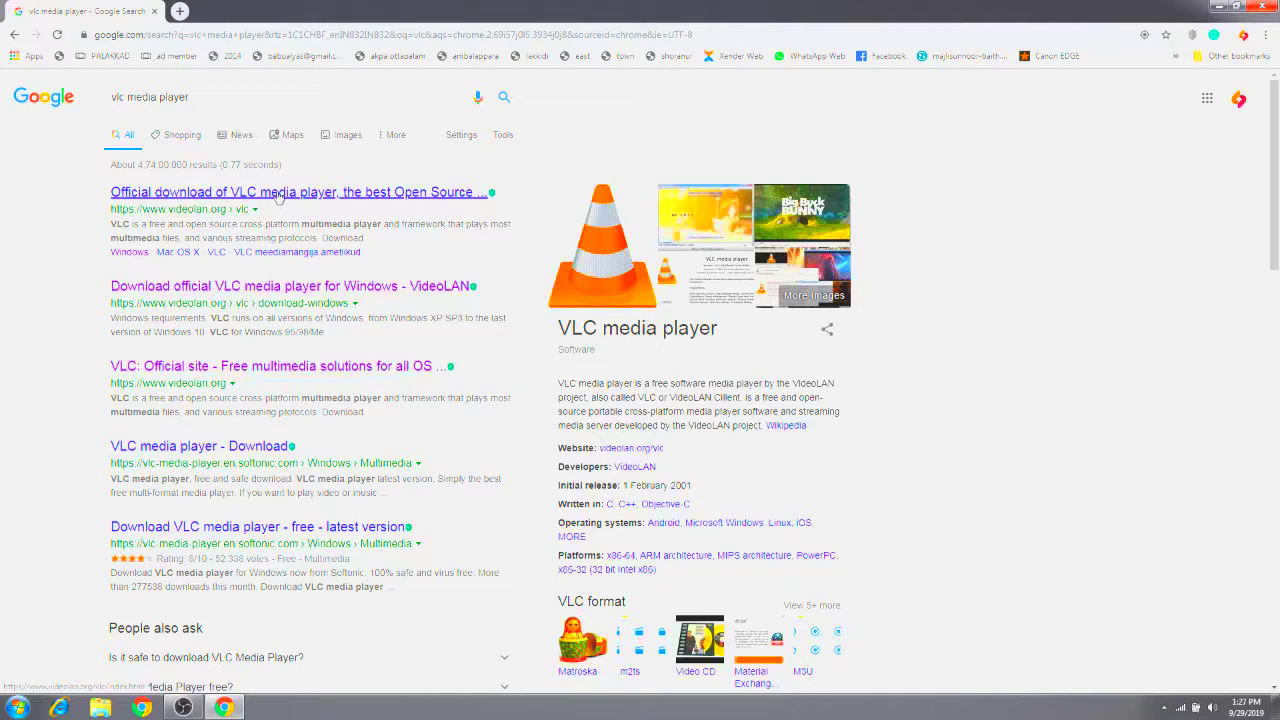
Step: Open the official VideoLAN result and pick Windows from the Download VLC platform list
left_click(278, 194)
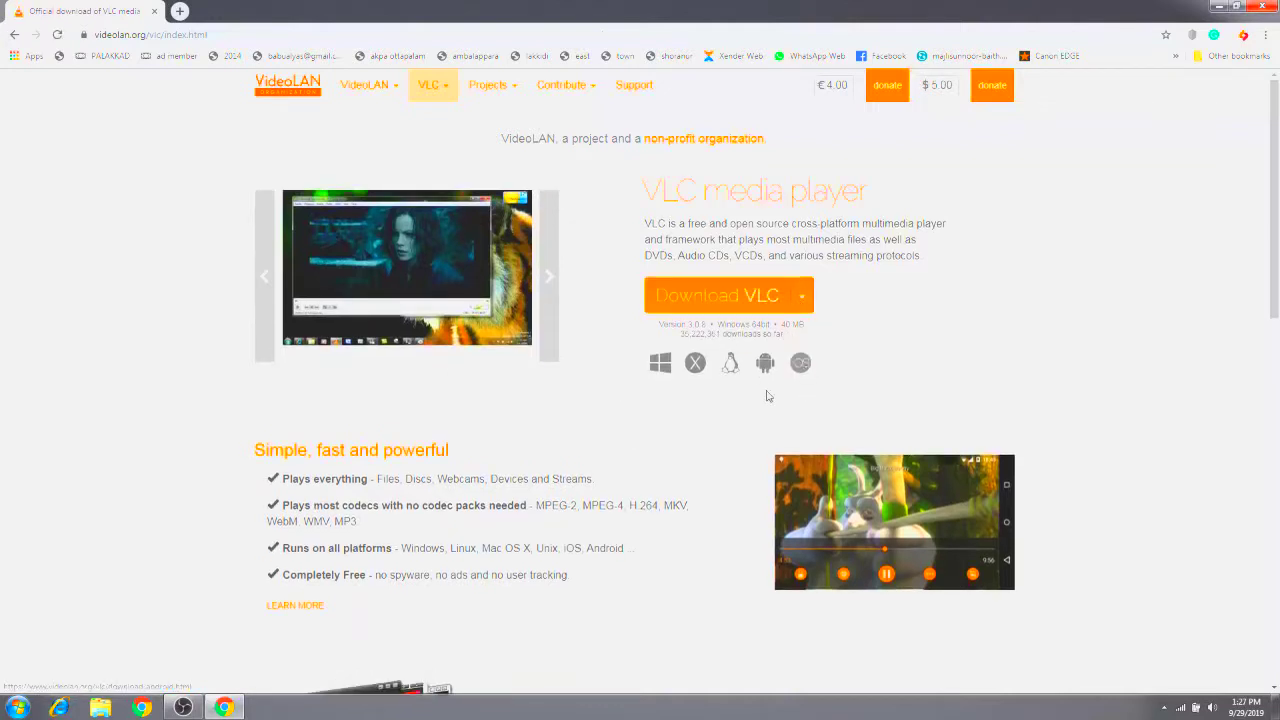
left_click_drag(1277, 156, 1278, 175)
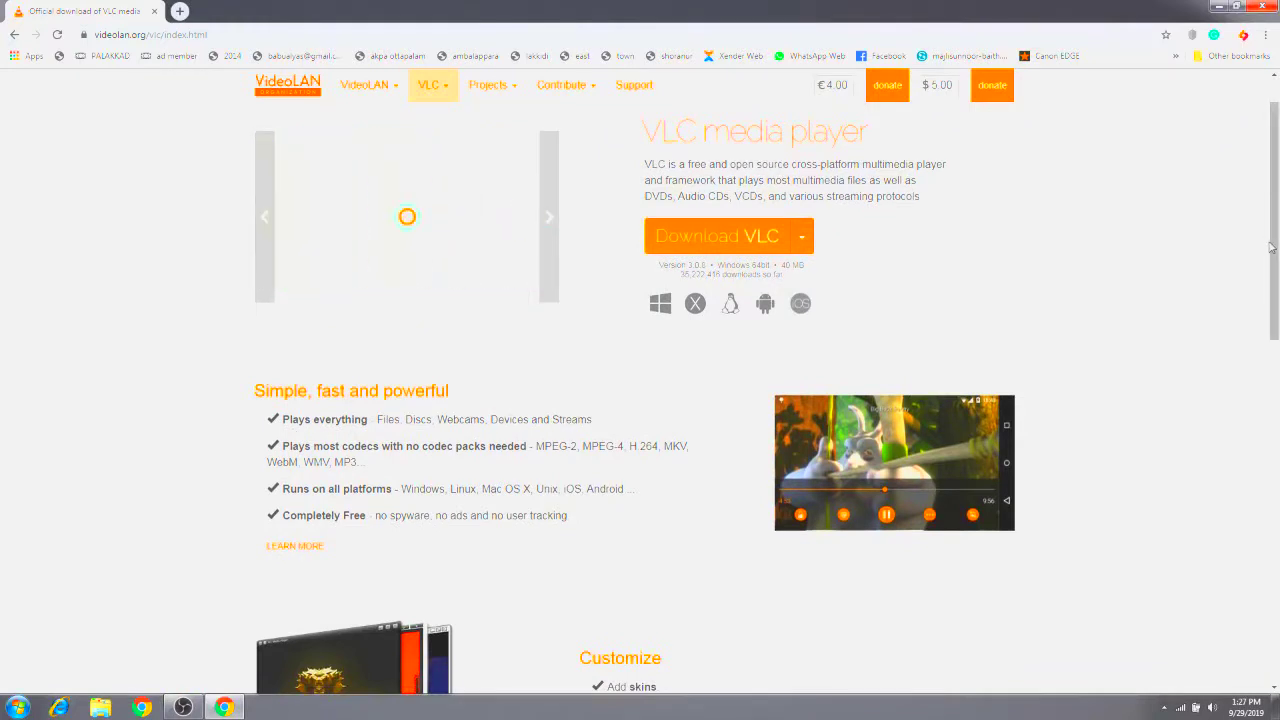
left_click_drag(1272, 247, 1272, 225)
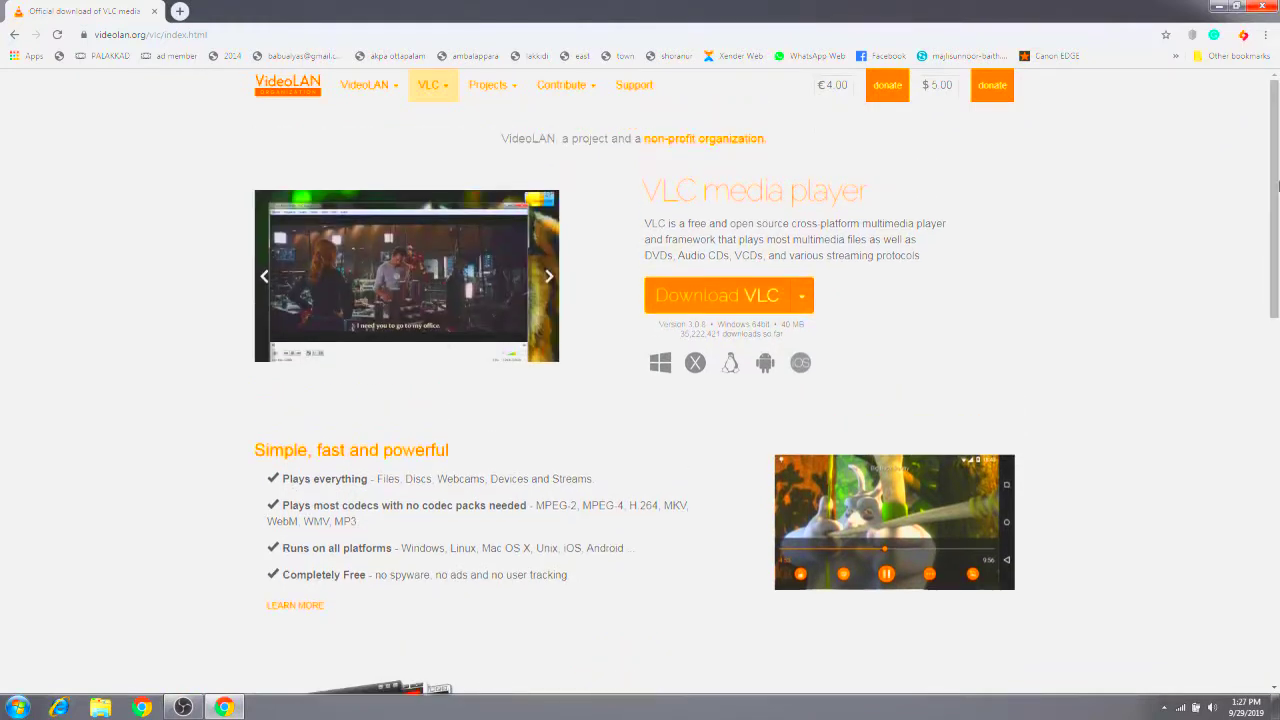
left_click(800, 311)
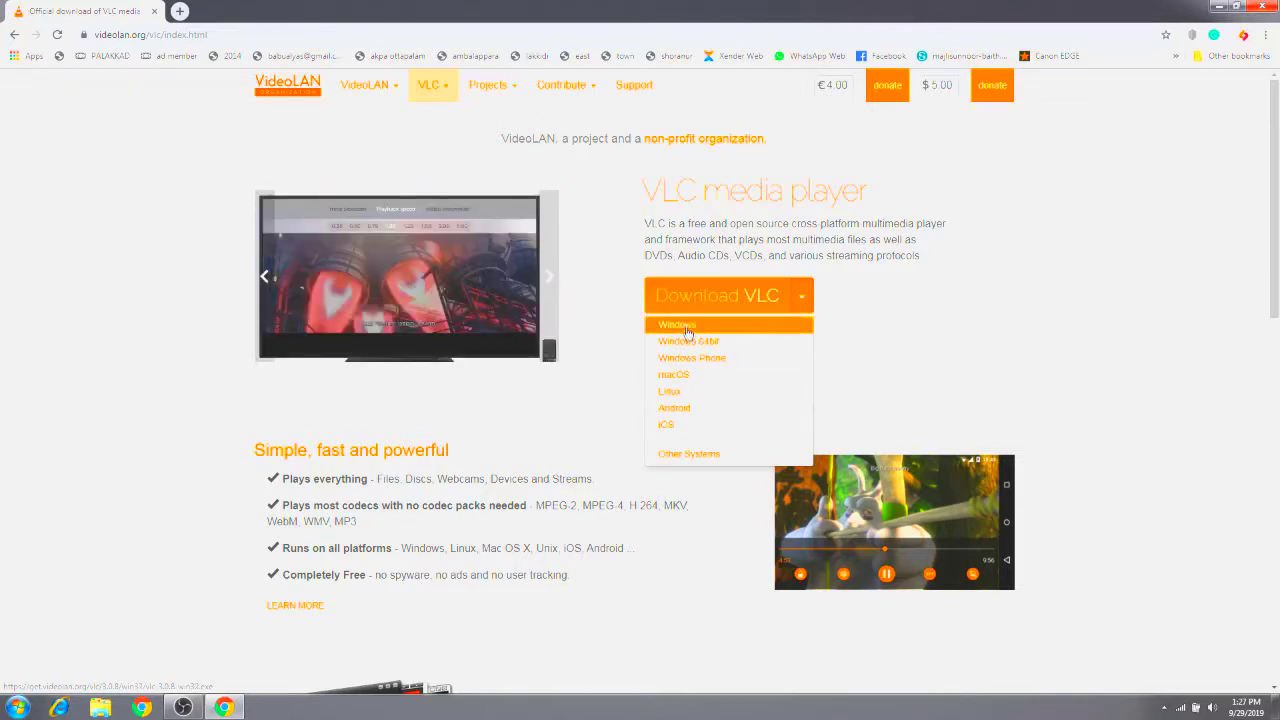
left_click(688, 328)
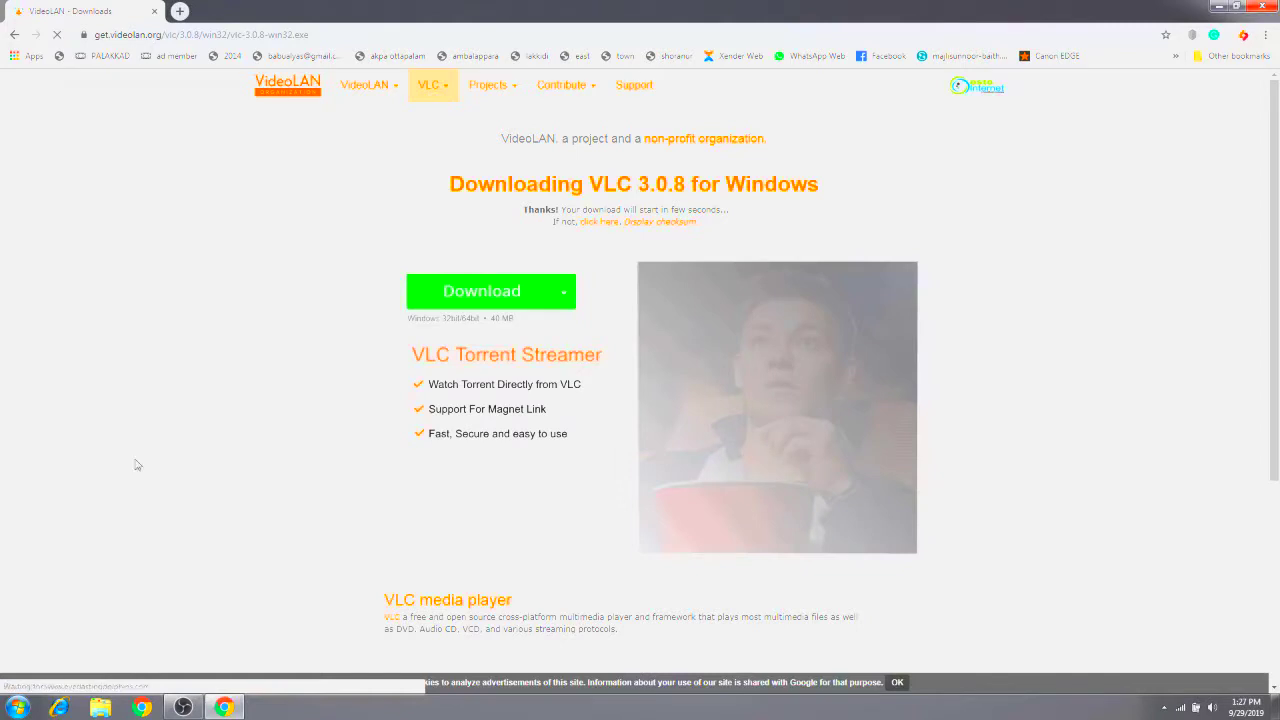
Step: Restart the VLC 3.0.8 Windows download and dismiss the advertisement on the download page
left_click(14, 34)
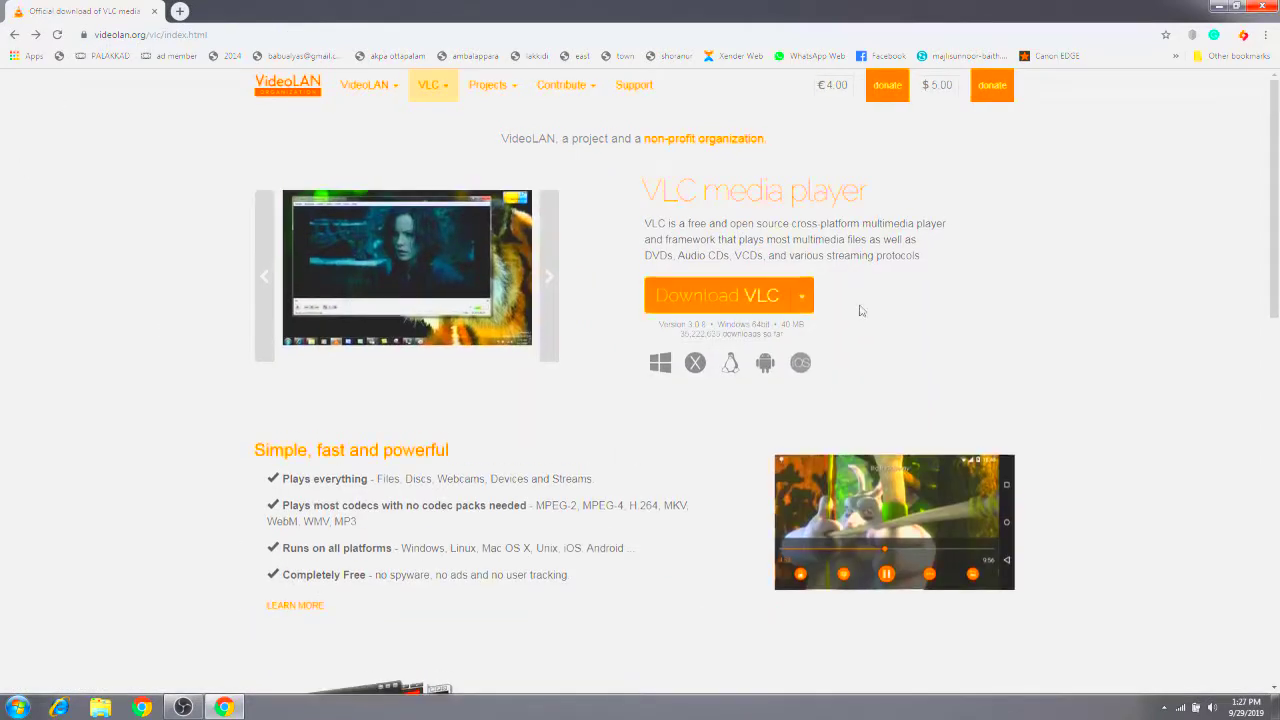
left_click(806, 300)
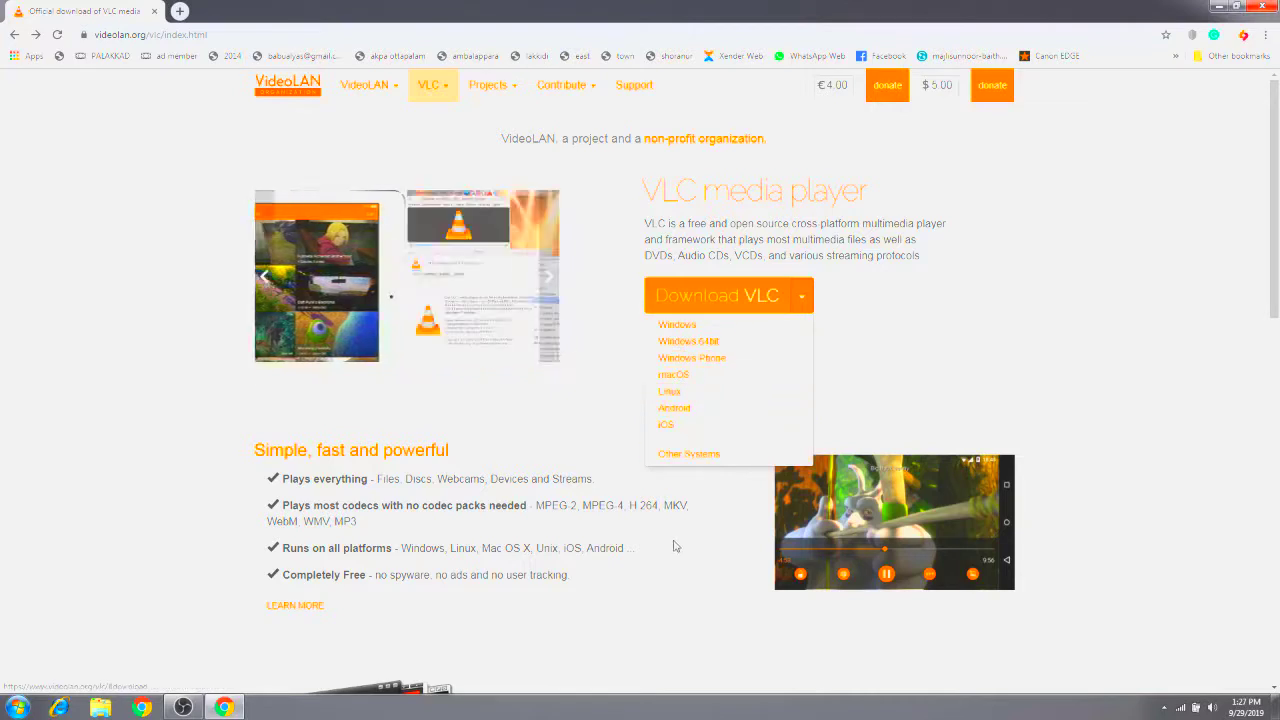
left_click(687, 326)
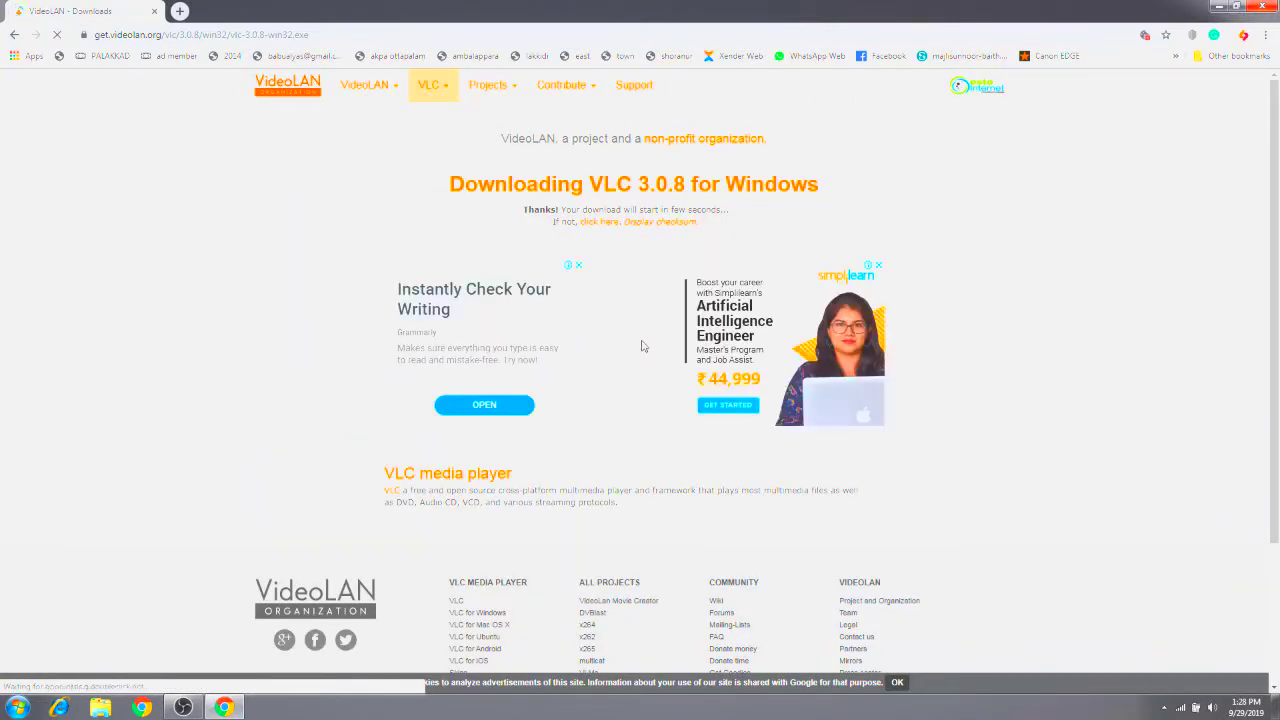
left_click(579, 268)
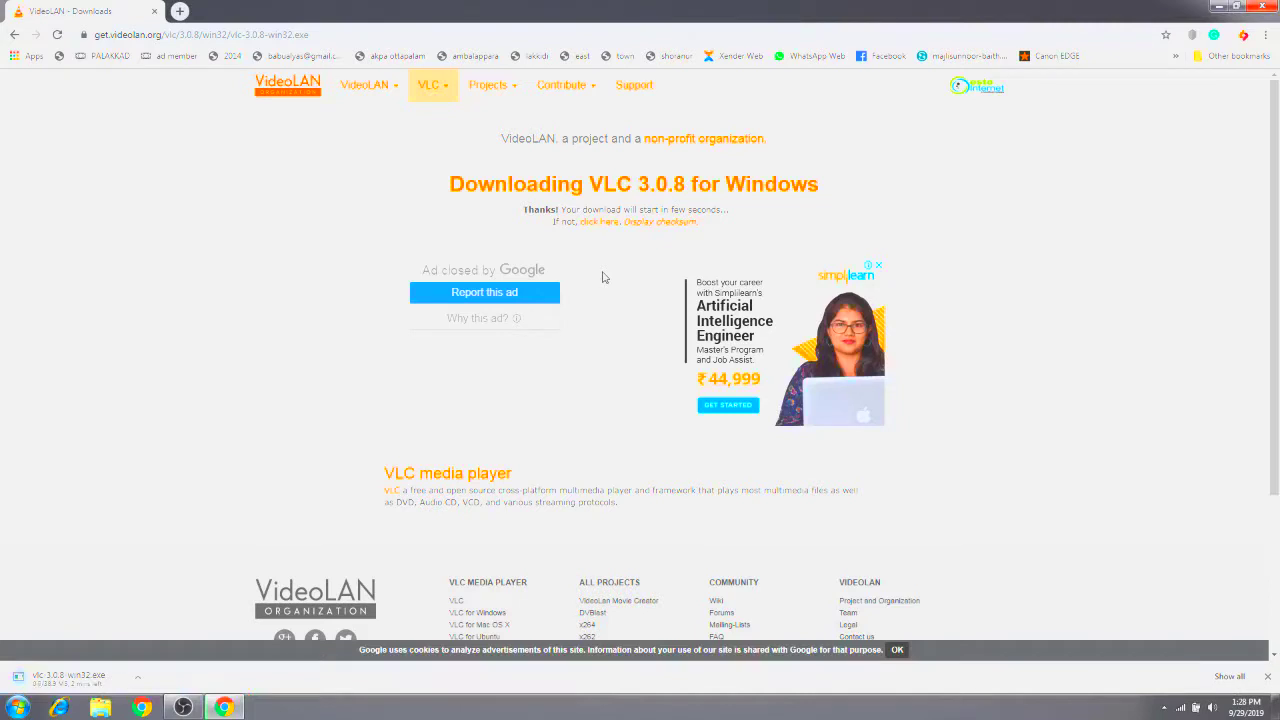
Step: Cancel the vlc-3.0.8-win32.exe download and close the Chrome window
right_click(76, 684)
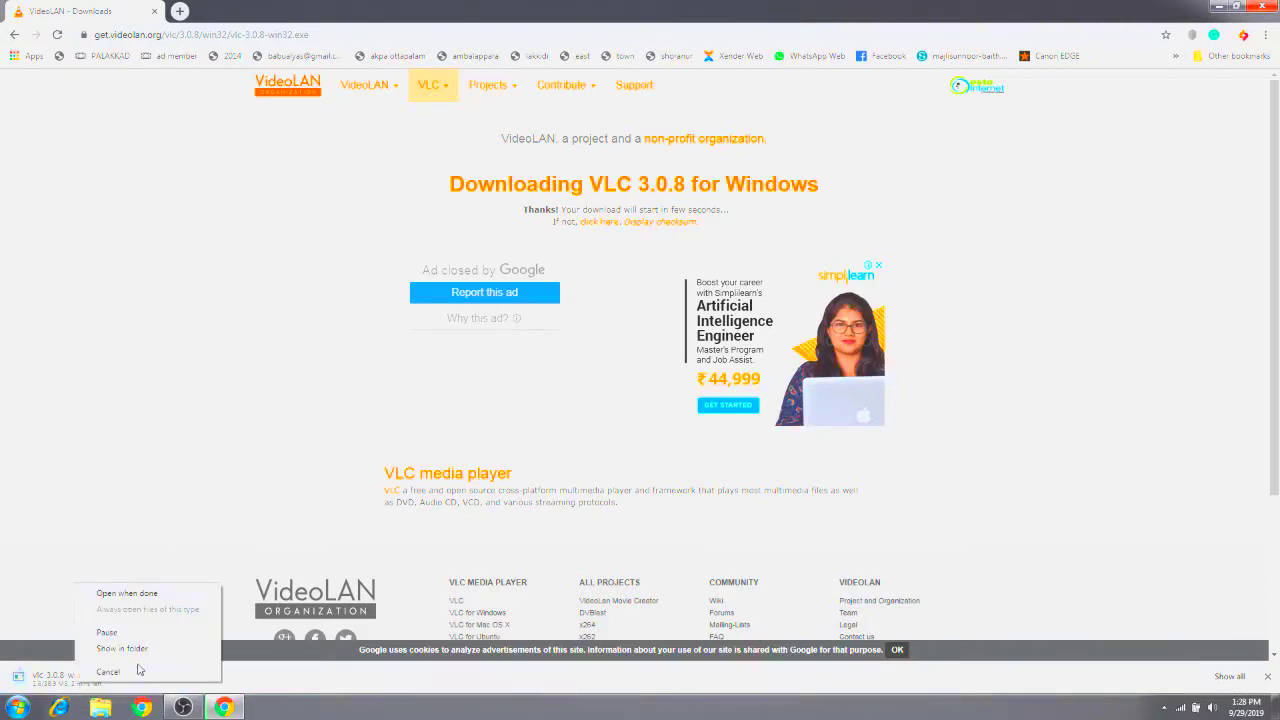
left_click(108, 672)
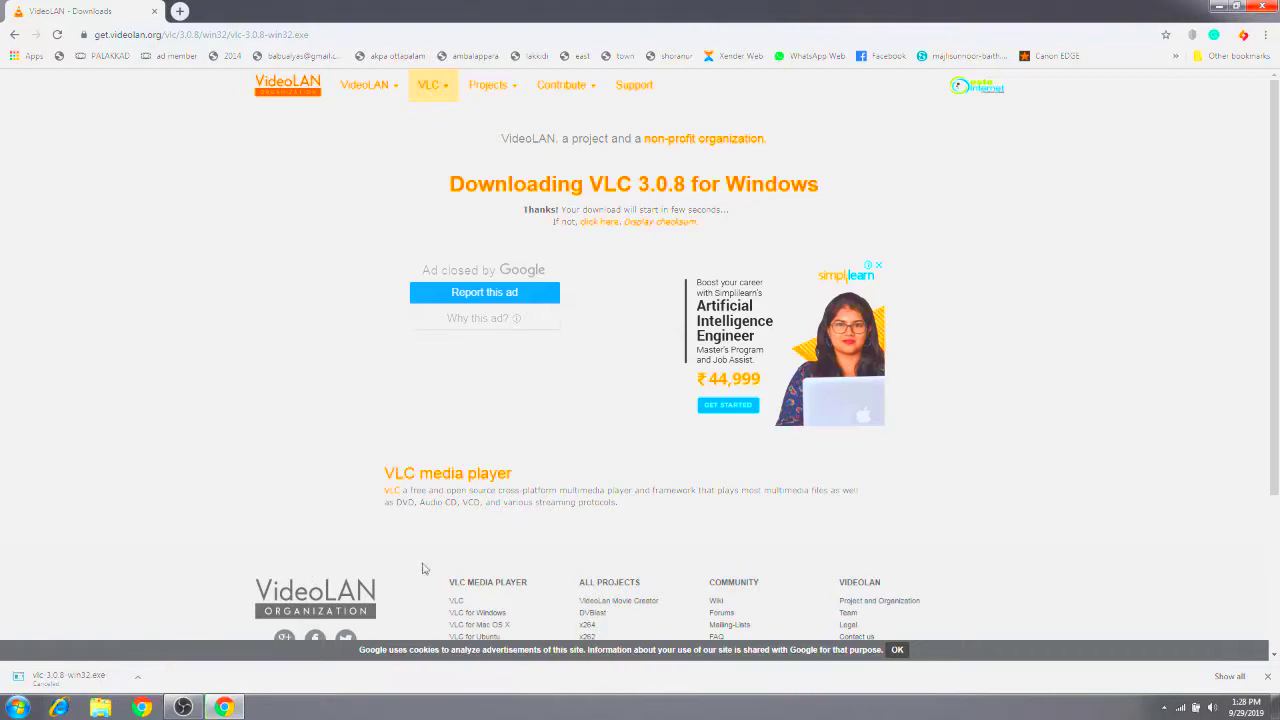
left_click(1261, 6)
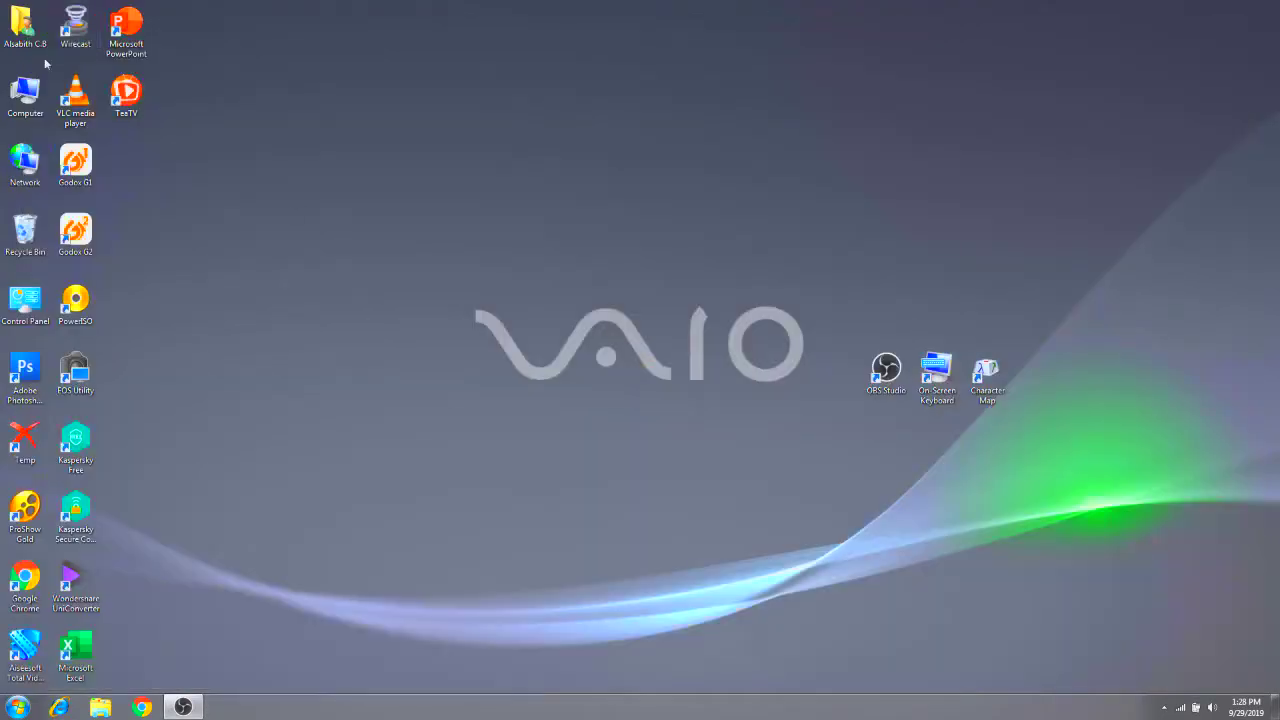
Step: Open Computer, go to the Downloads folder and select TeaTV-v1.5.0-64bit.exe
double_click(36, 102)
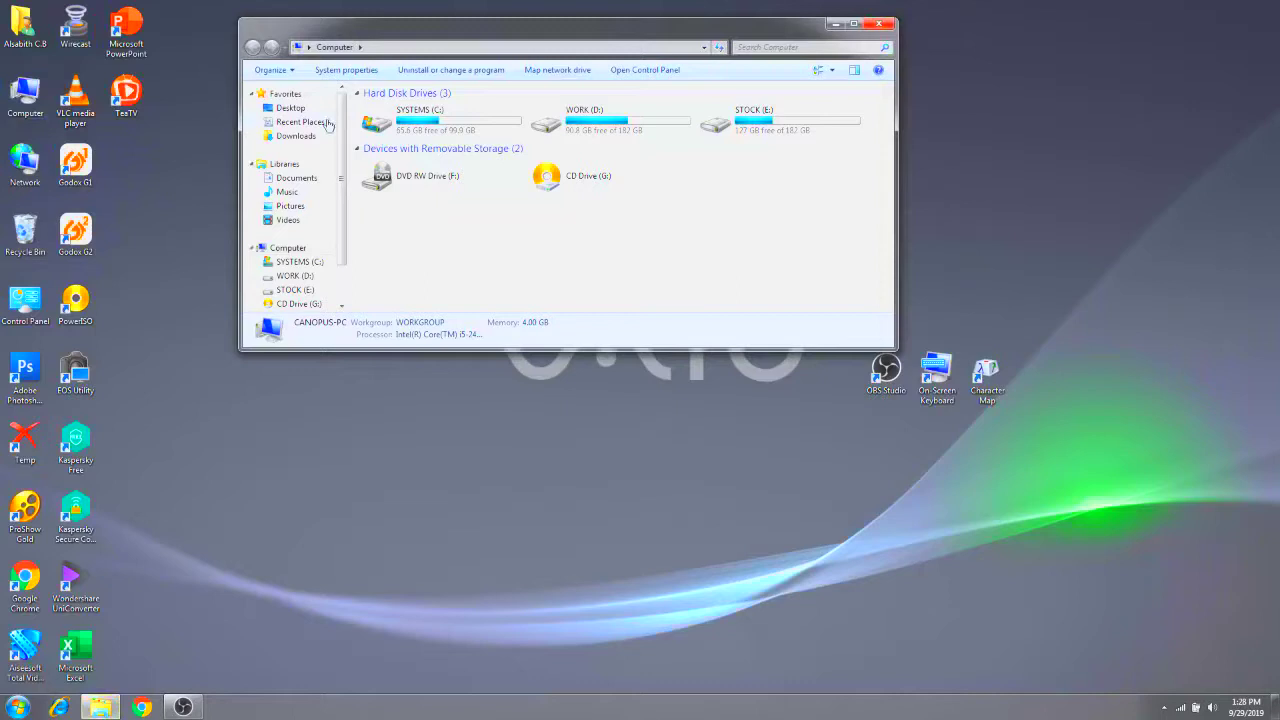
mouse_move(295, 180)
left_click(322, 137)
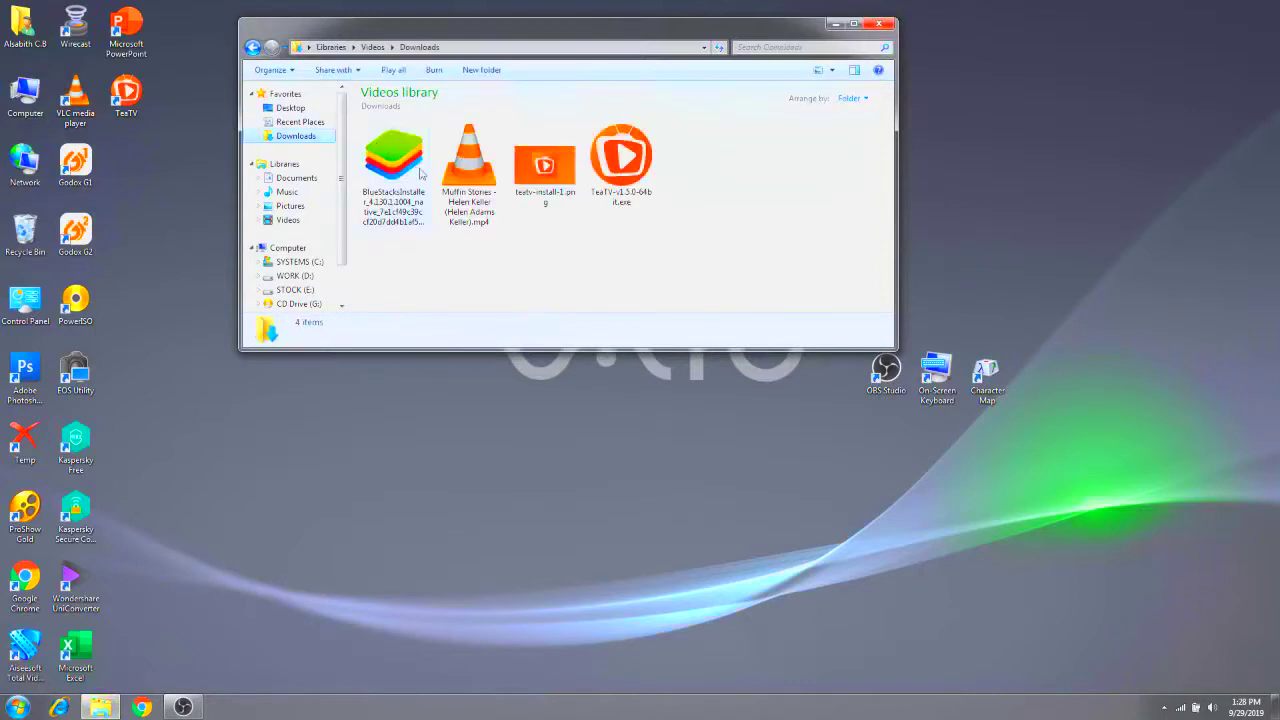
left_click(253, 48)
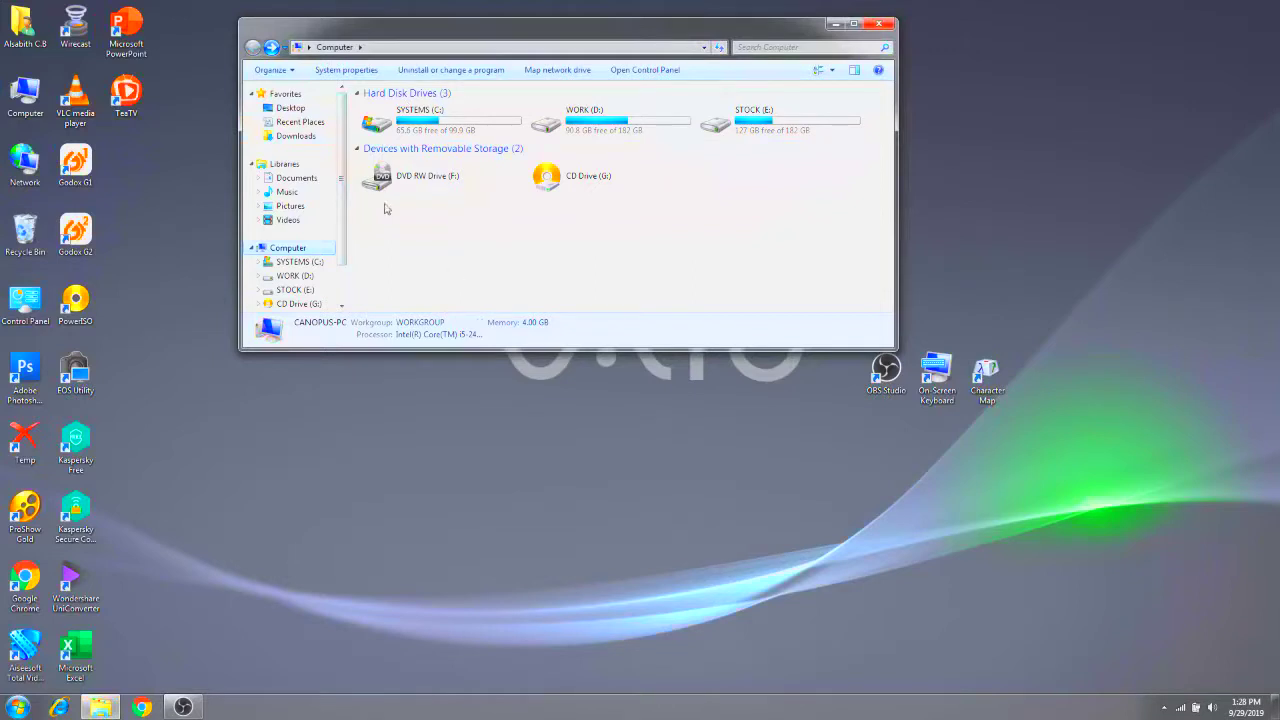
left_click(292, 136)
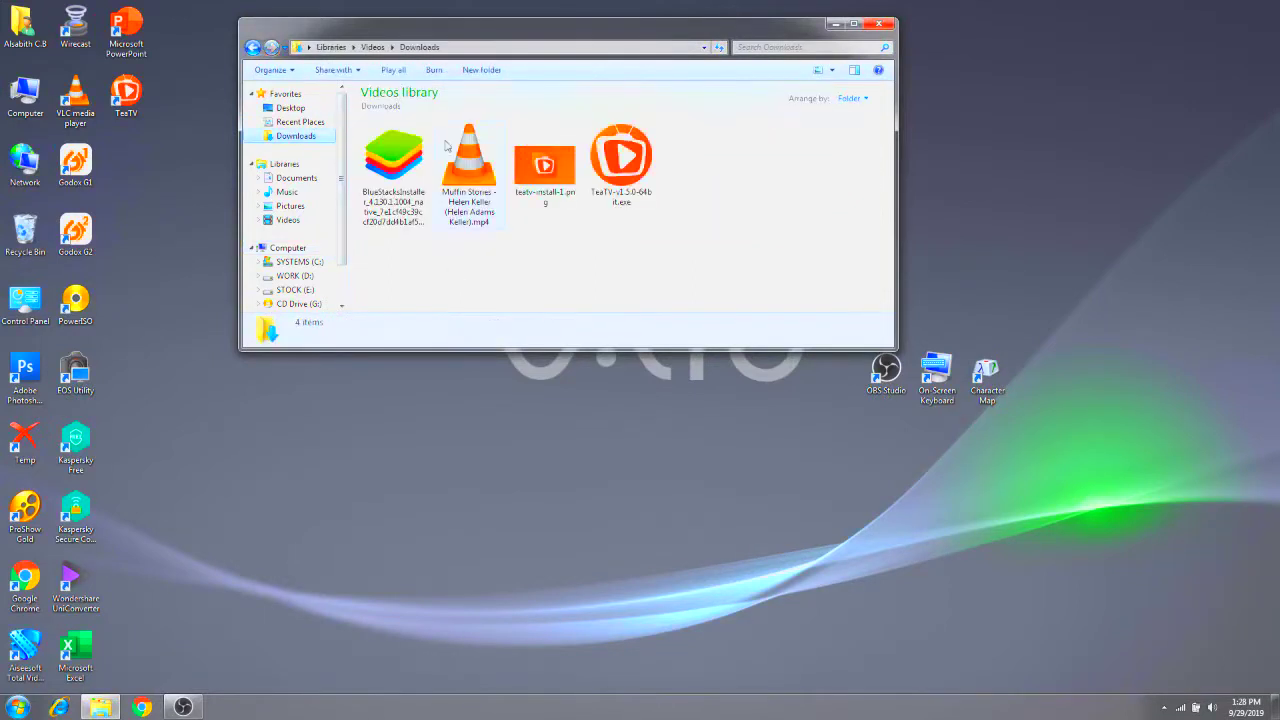
left_click(640, 152)
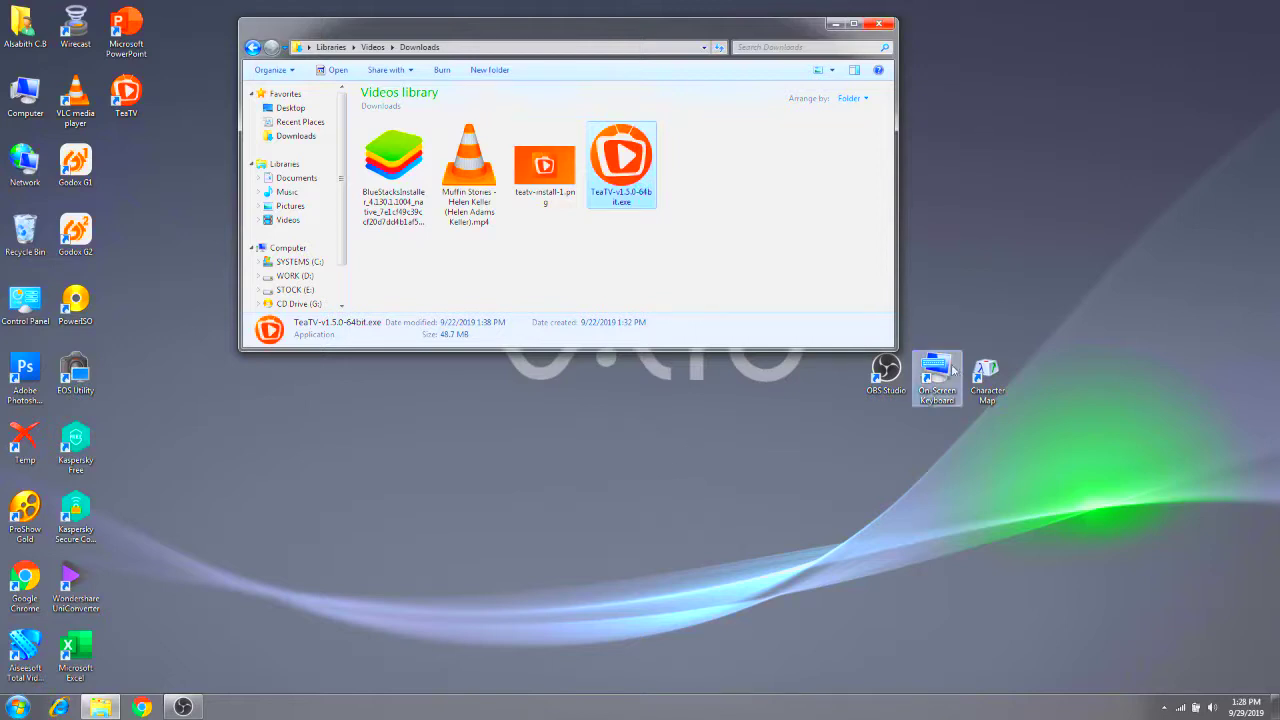
Step: Run the TeaTV installer, cancel and exit its setup, then close the Downloads window
right_click(640, 154)
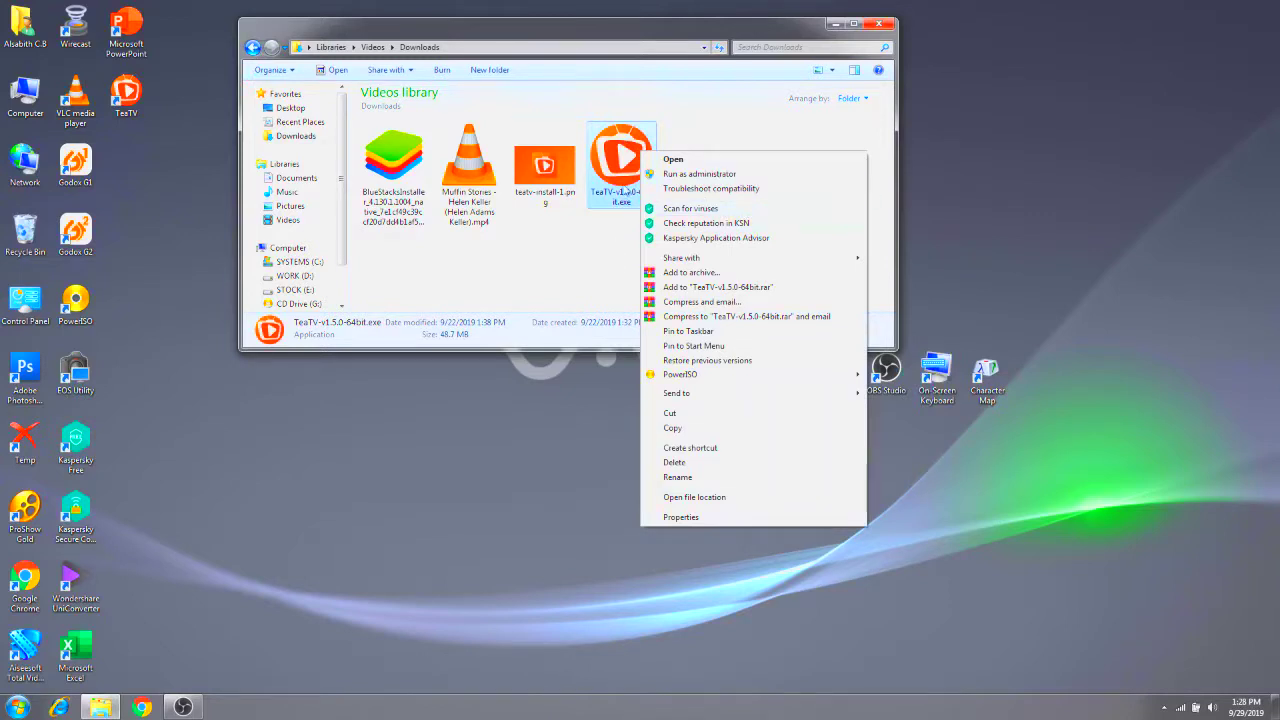
left_click(677, 175)
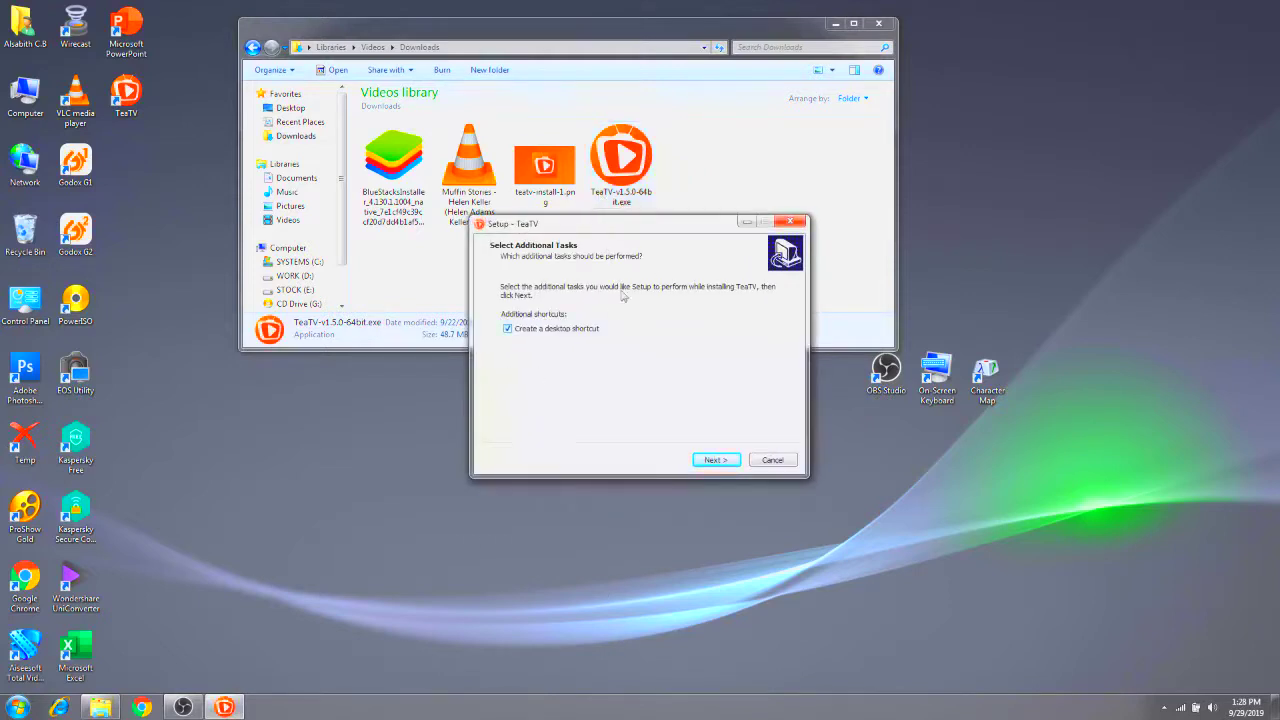
left_click(775, 460)
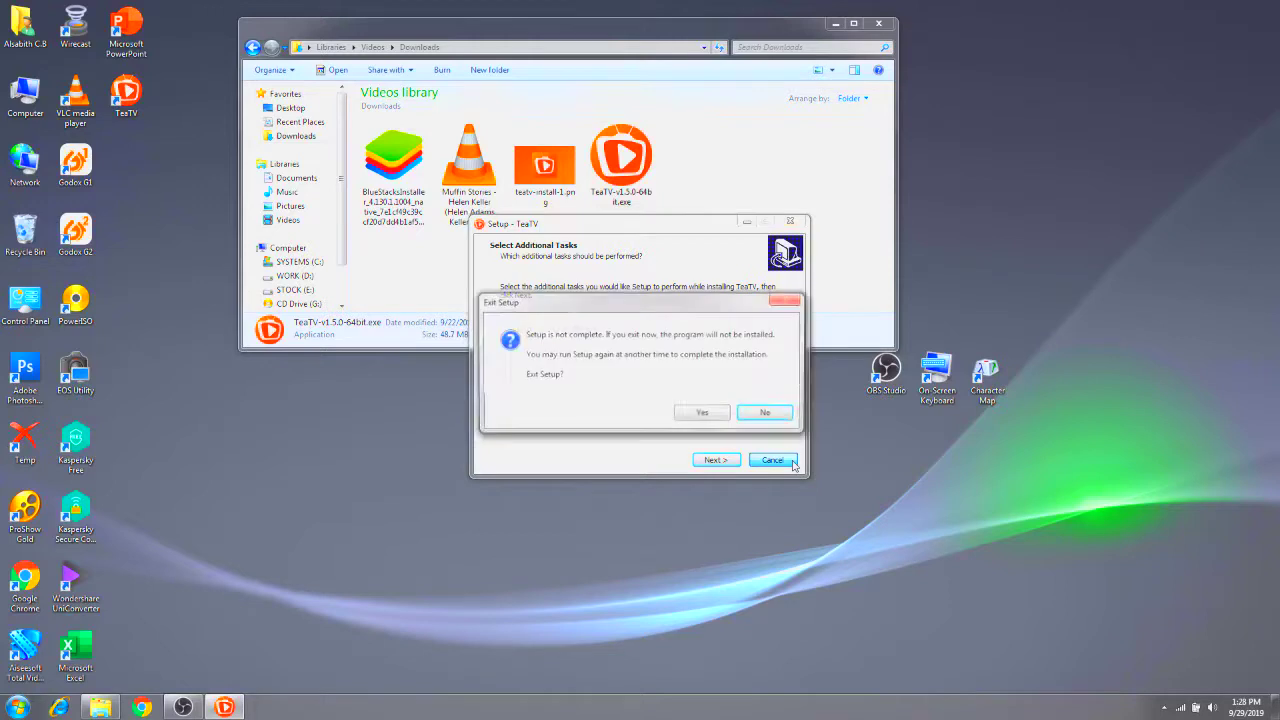
left_click(705, 417)
left_click(878, 23)
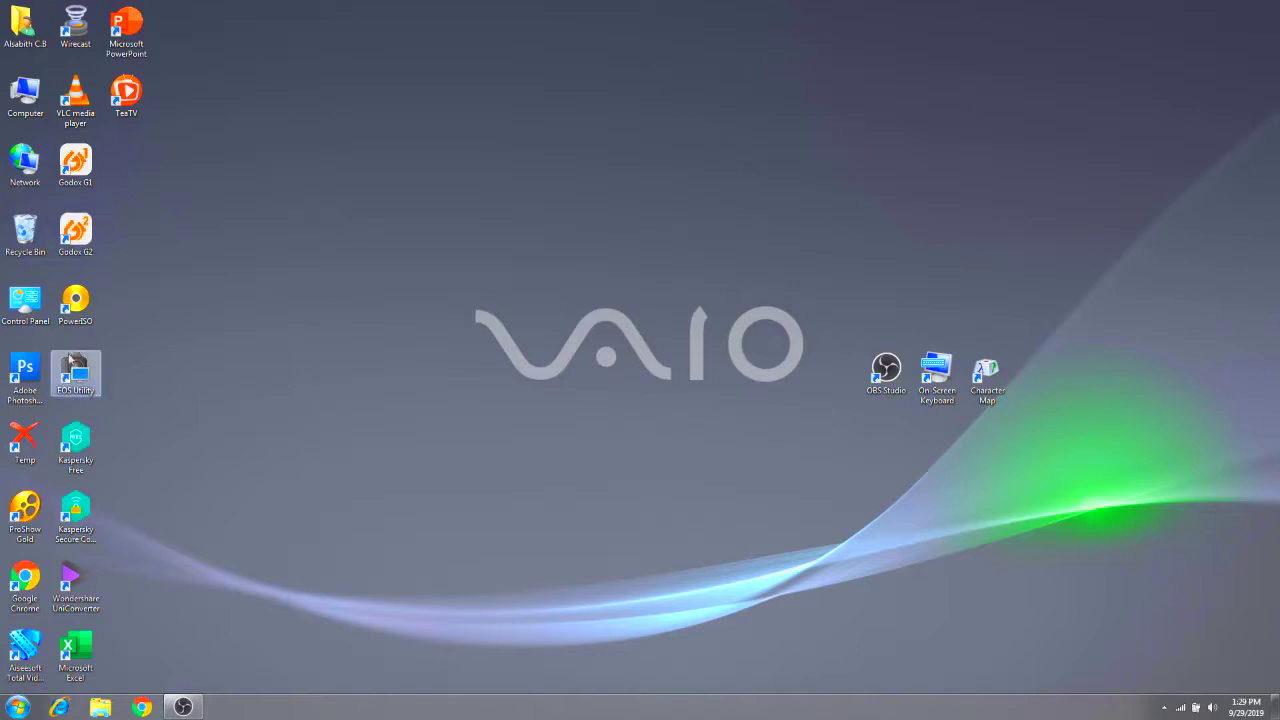
left_click(17, 707)
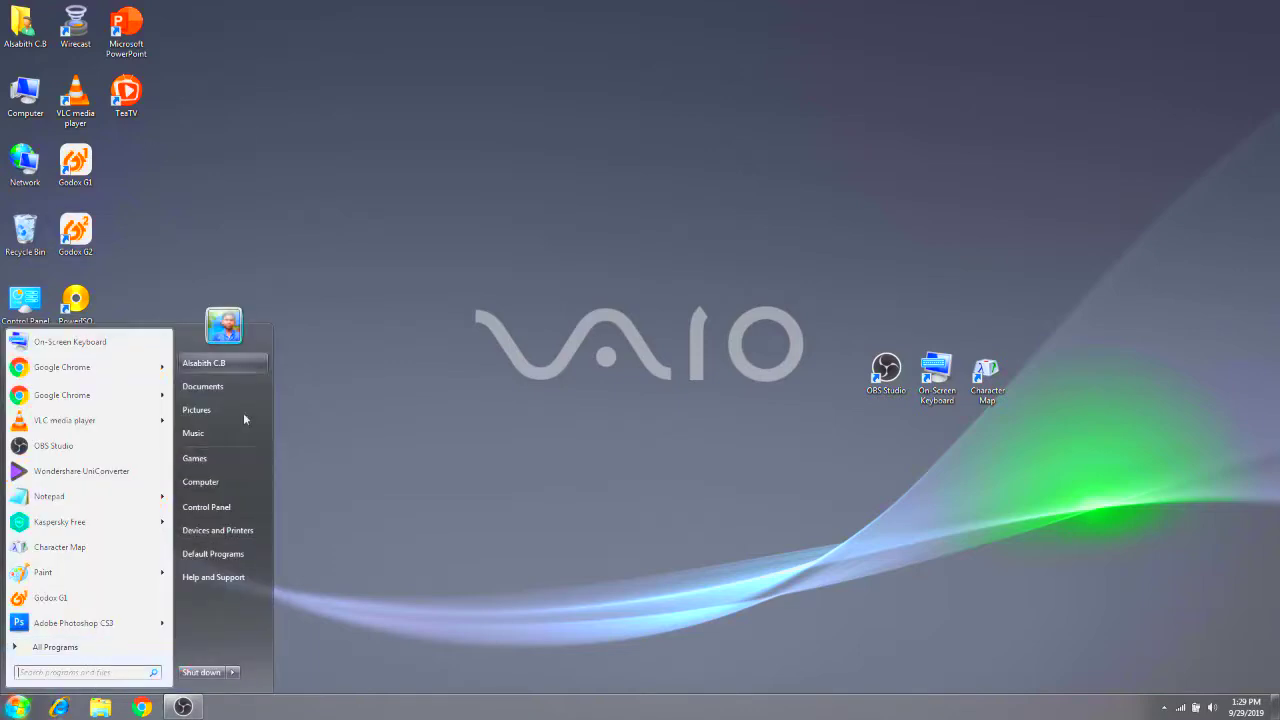
left_click(345, 258)
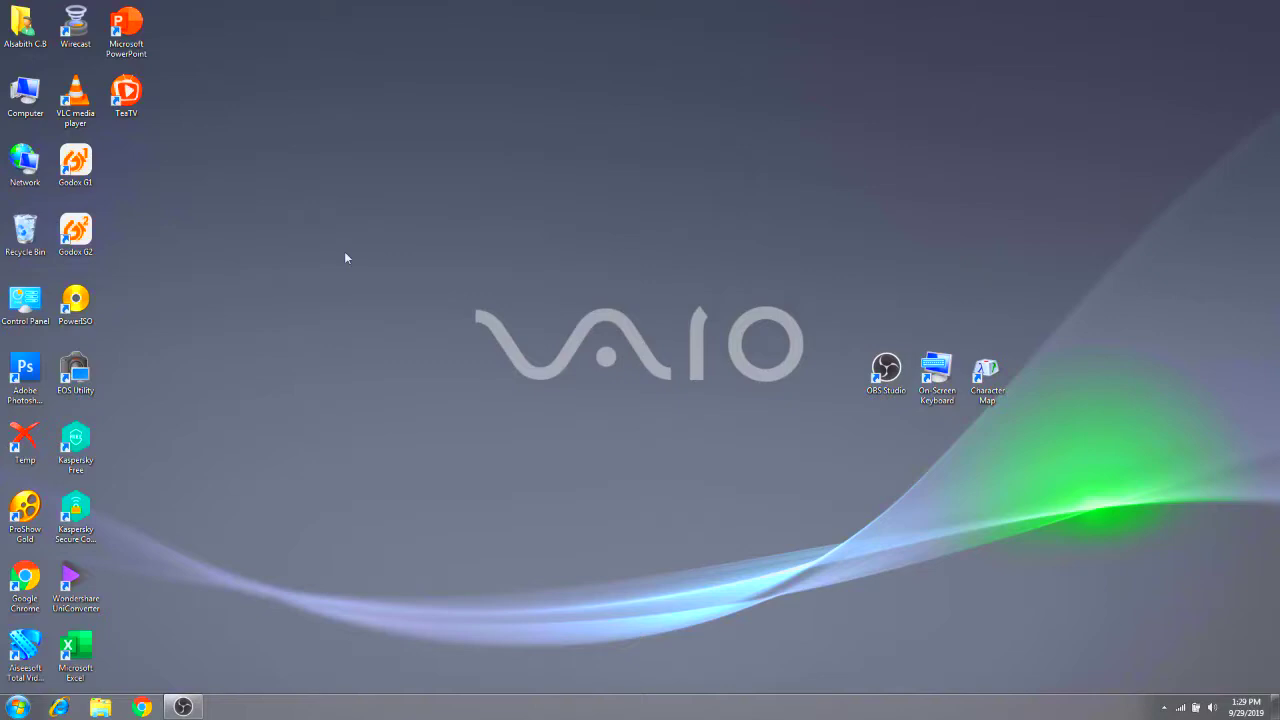
left_click(86, 84)
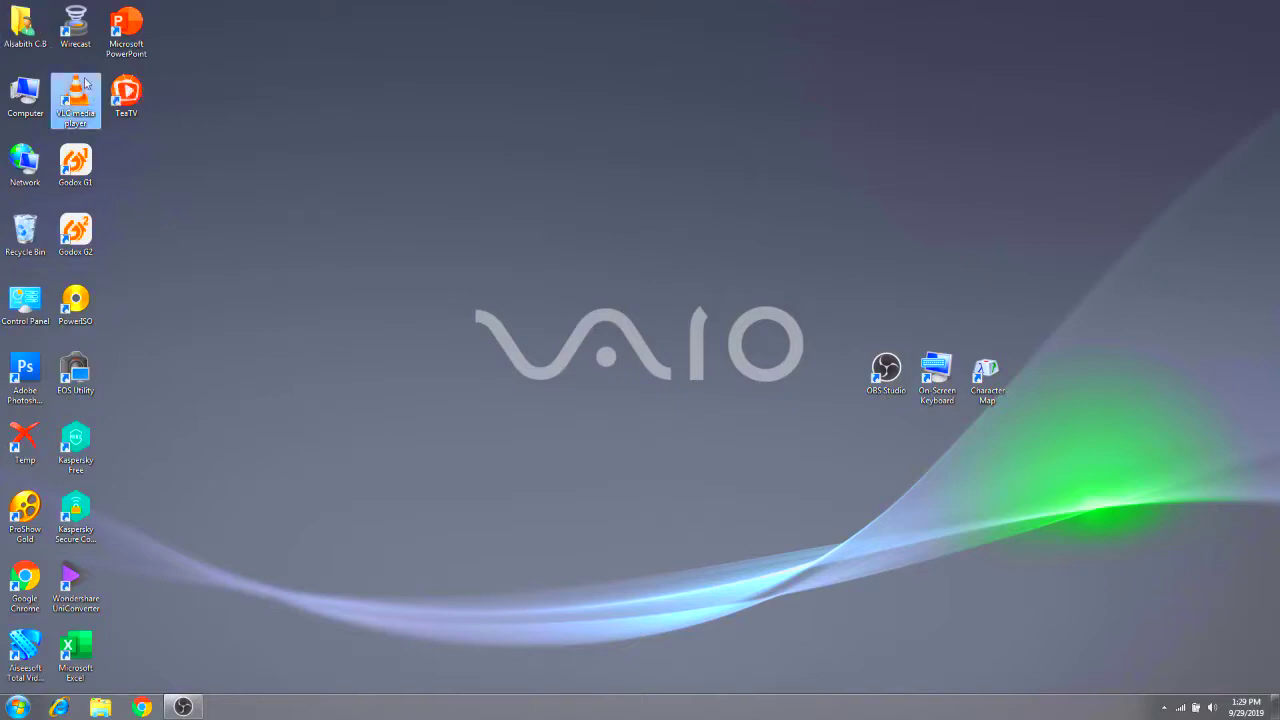
left_click(294, 79)
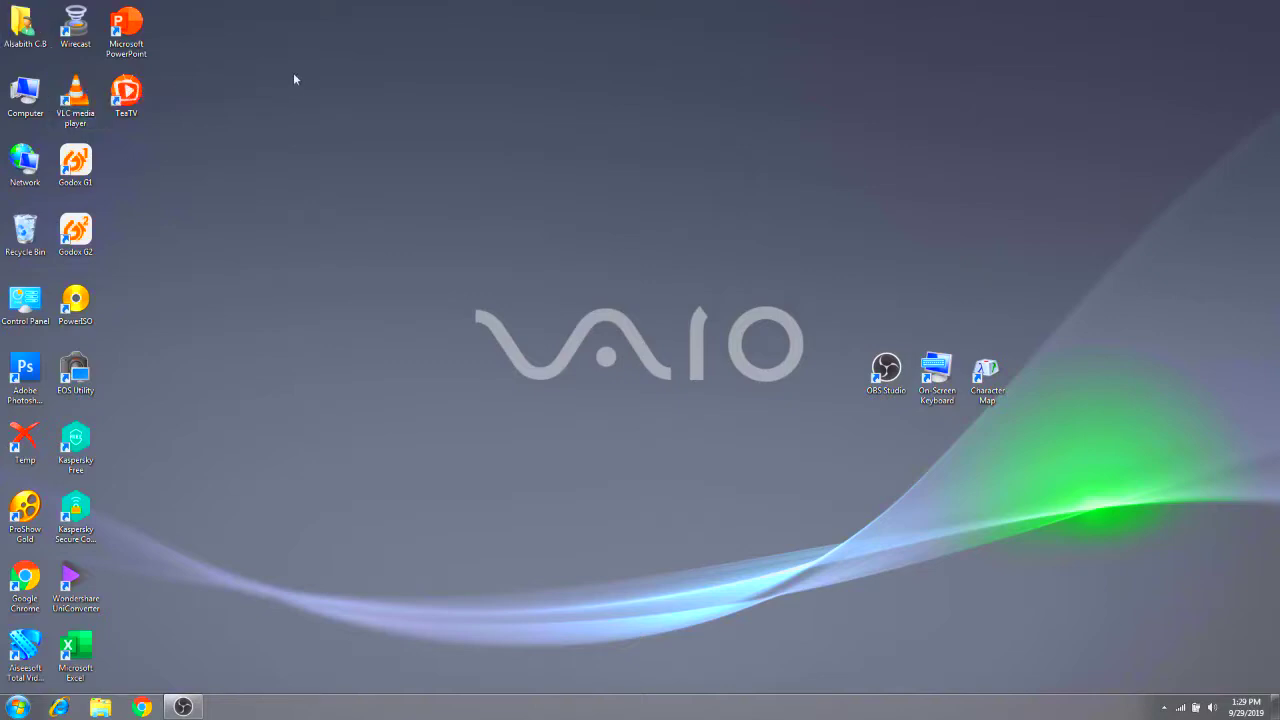